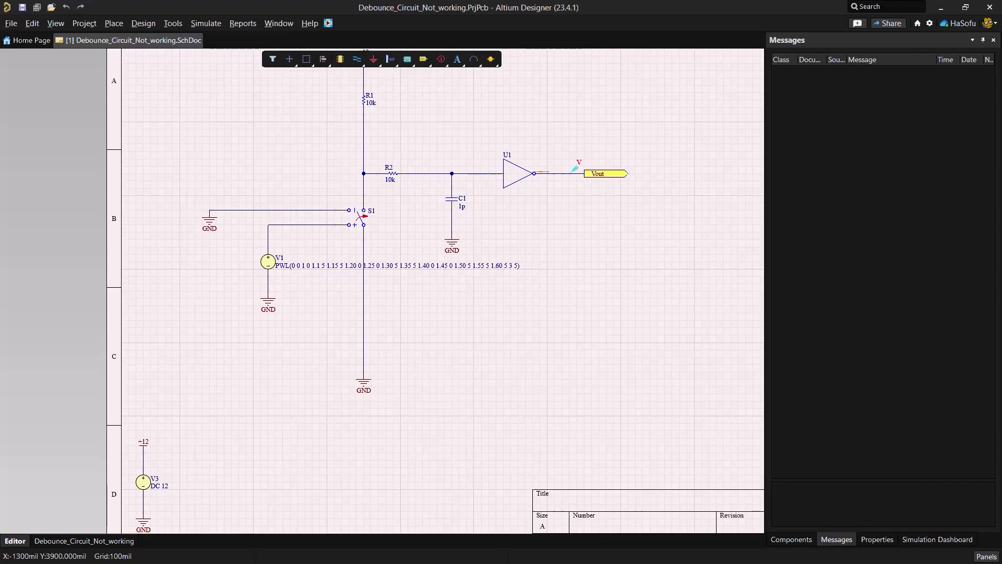
# Run design verification and the 0 to 3 Transient analysis, which fails with errors
pyautogui.moveTo(531, 327); pyautogui.dragTo(492, 385)
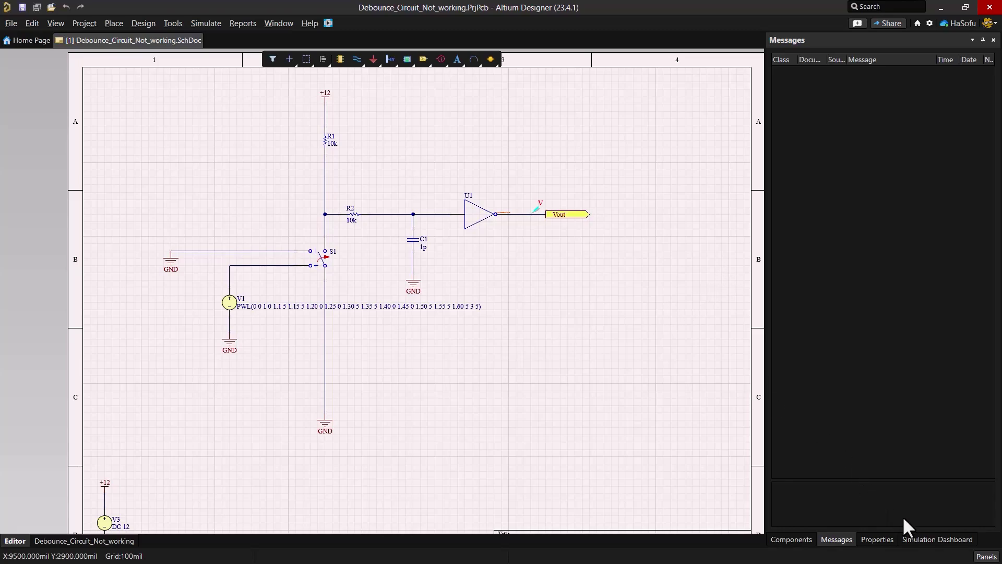
pyautogui.click(922, 539)
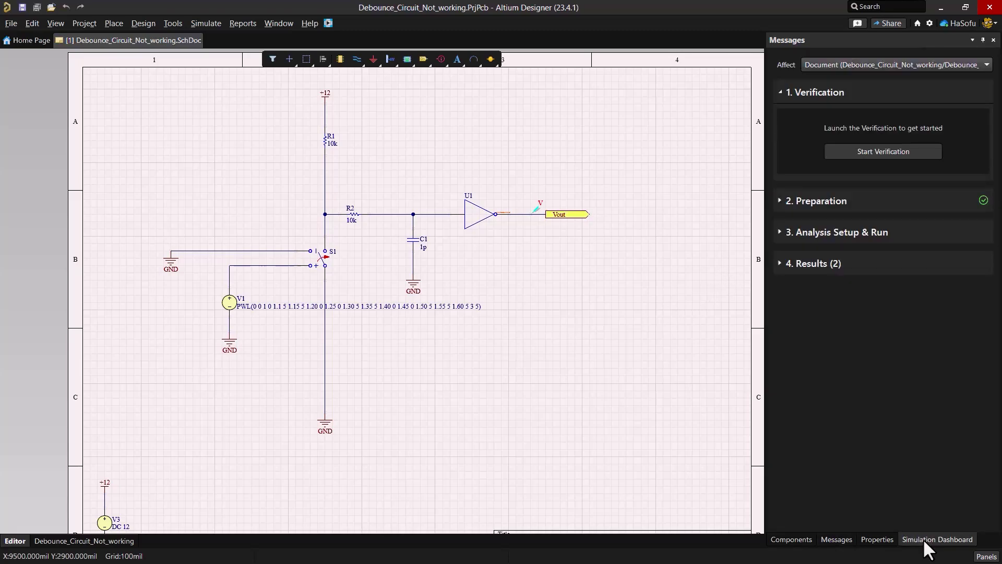
pyautogui.click(882, 150)
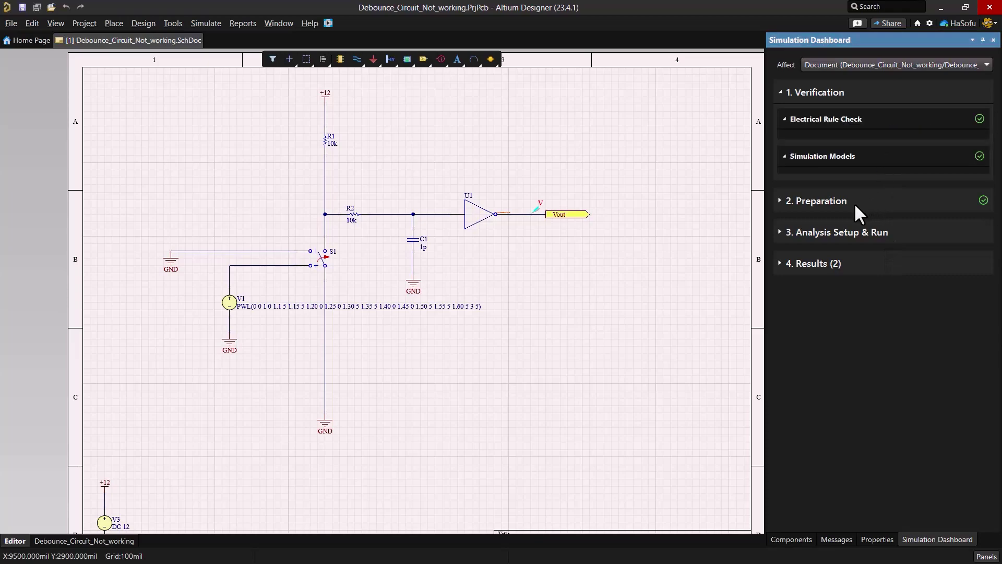
pyautogui.click(818, 235)
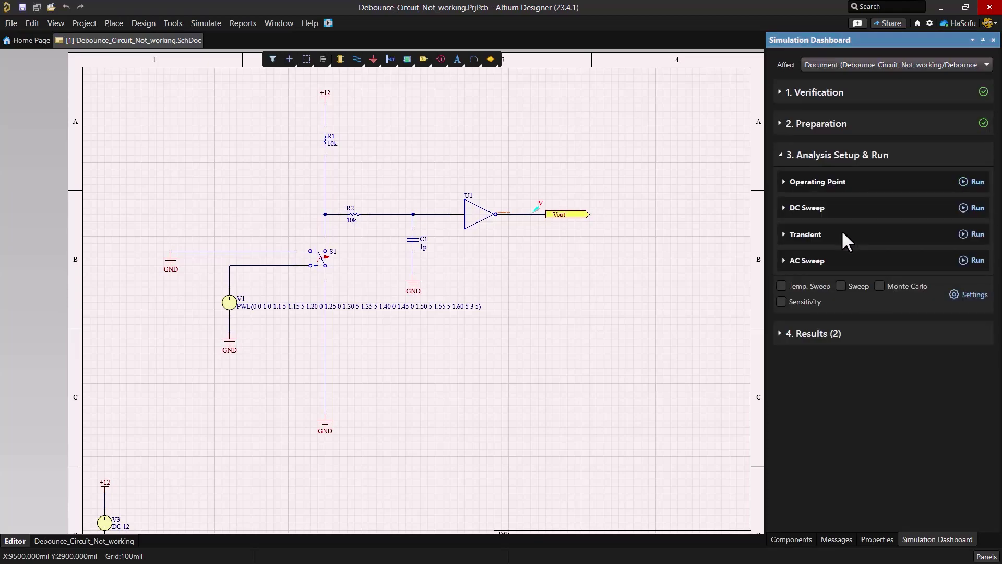
pyautogui.click(808, 236)
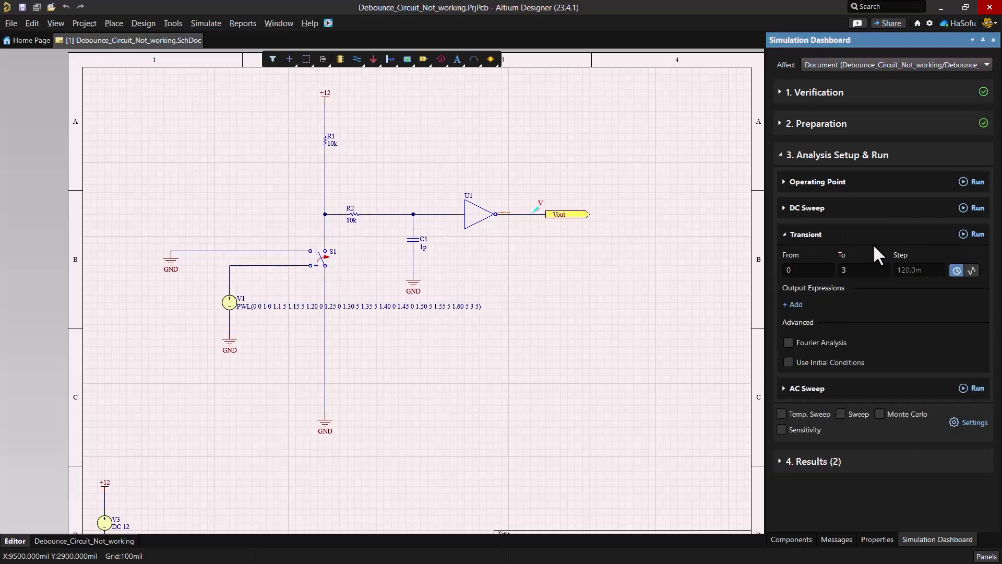
pyautogui.click(816, 269)
pyautogui.click(876, 269)
pyautogui.click(976, 235)
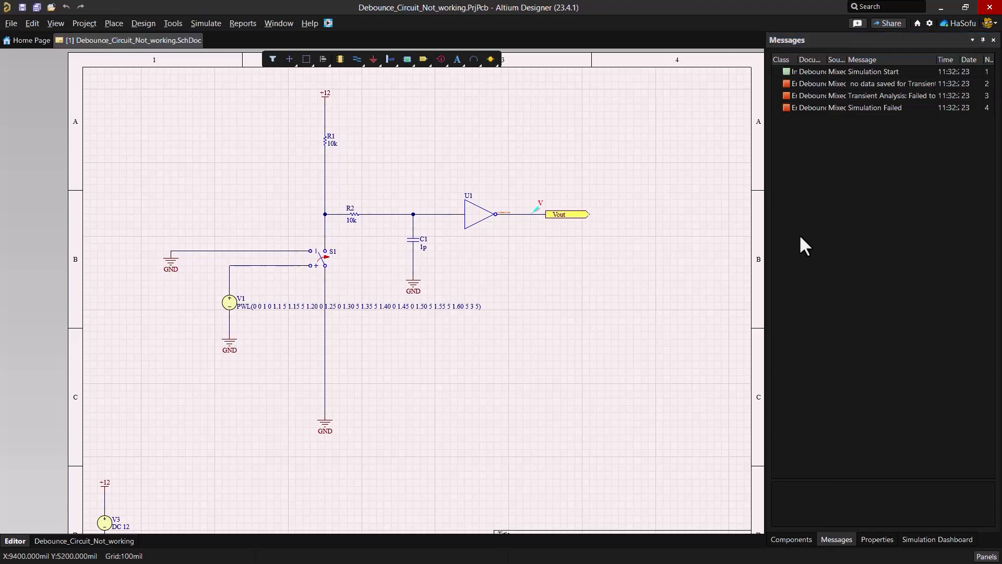
# Place a vertical generic Resistor from the Simulation Generic Component library below Vout
pyautogui.click(491, 60)
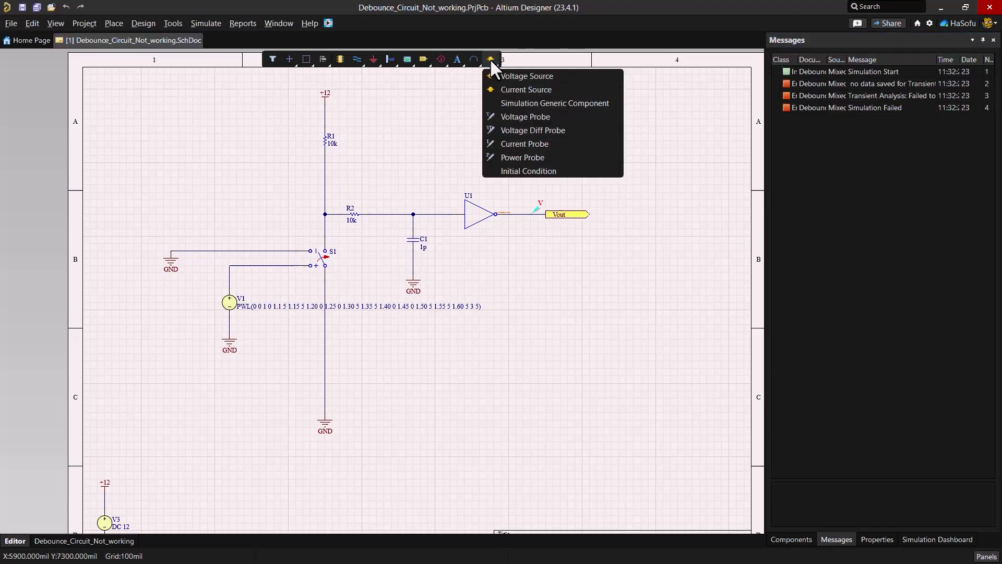
pyautogui.click(529, 104)
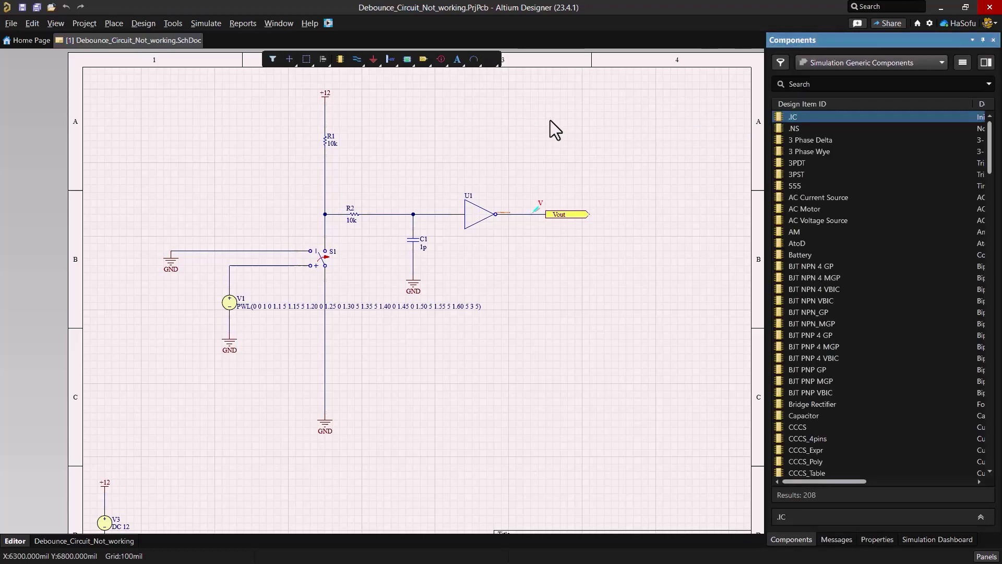
pyautogui.click(851, 83)
pyautogui.write('resistor')
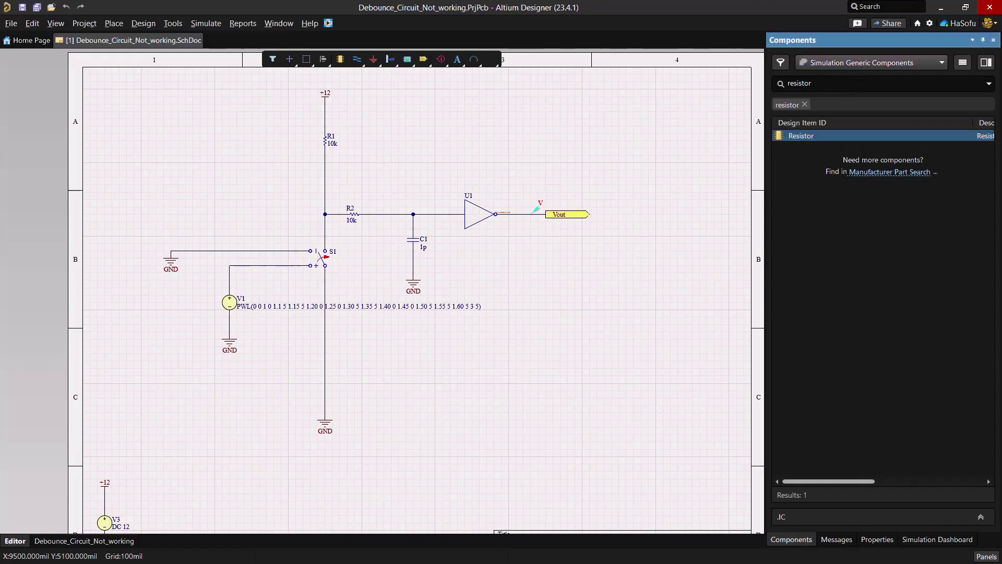
pyautogui.doubleClick(823, 133)
pyautogui.press('space')
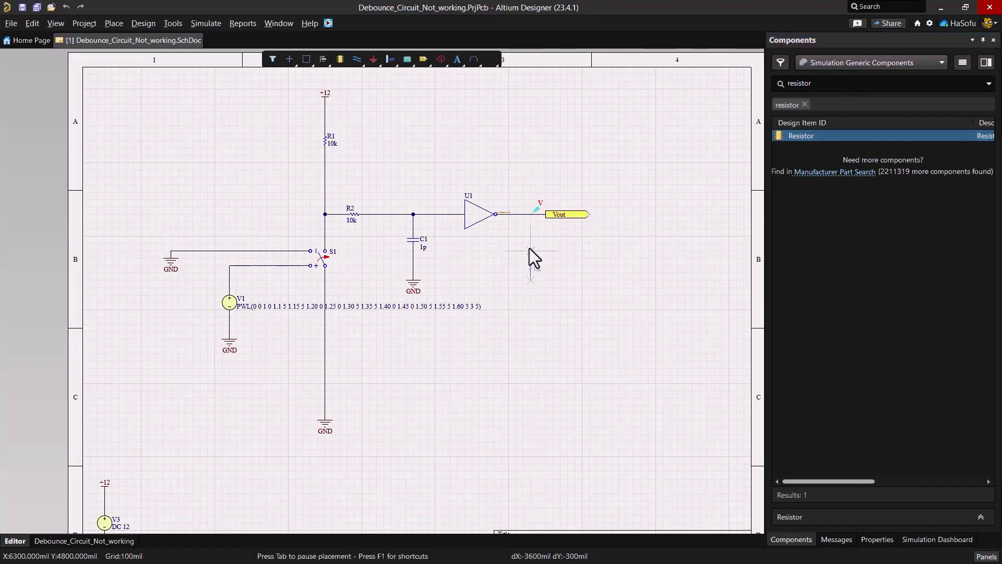
pyautogui.click(529, 250)
pyautogui.press('Escape')
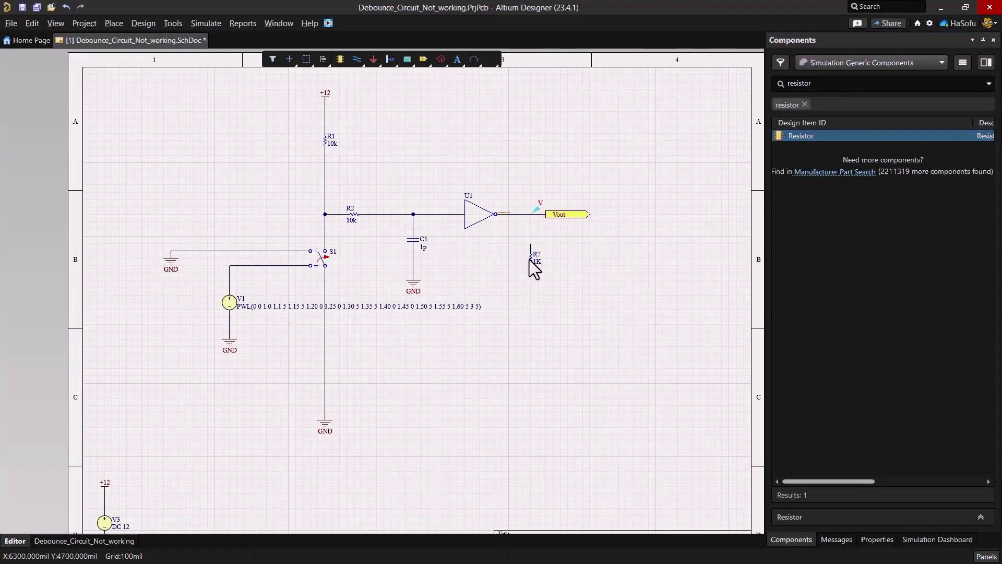
# Set the new resistor's Value to 10Meg in its Properties
pyautogui.doubleClick(529, 259)
pyautogui.click(921, 333)
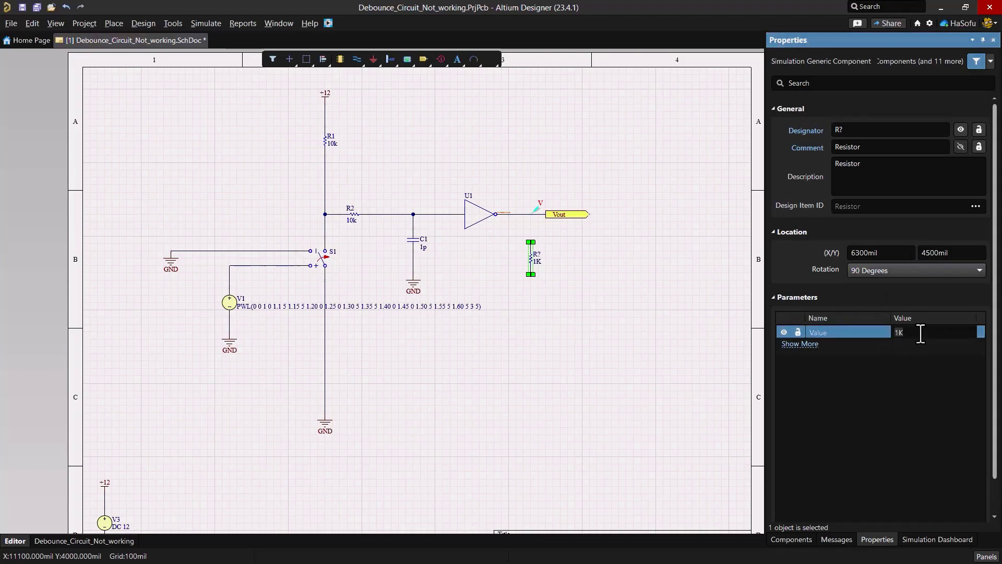
pyautogui.press('Left')
pyautogui.write('0')
pyautogui.press('Return')
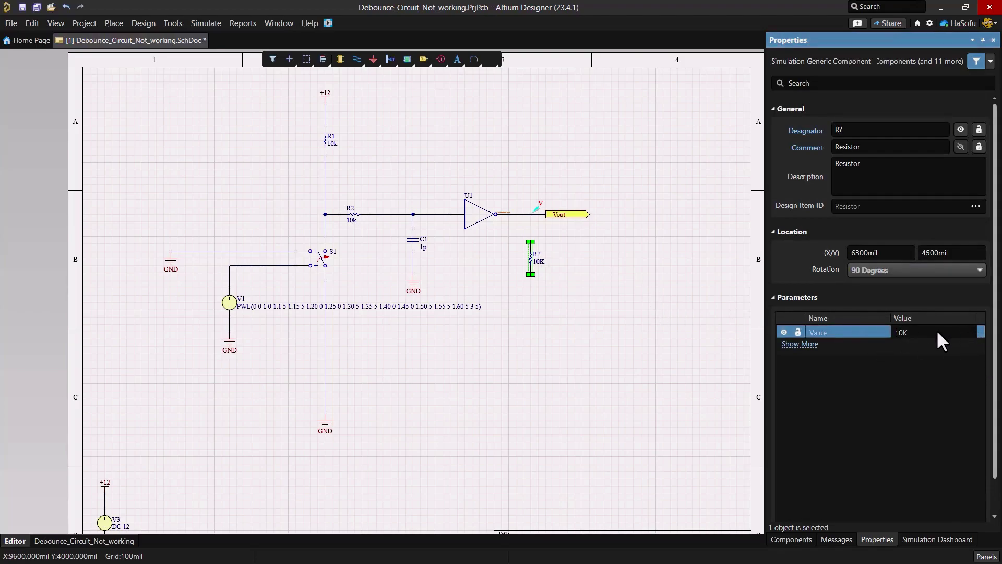
pyautogui.click(937, 332)
pyautogui.press('BackSpace')
pyautogui.write('Meg')
pyautogui.press('BackSpace')
pyautogui.press('BackSpace')
pyautogui.write('eg')
pyautogui.press('BackSpace')
pyautogui.press('BackSpace')
pyautogui.write('eg')
pyautogui.press('Return')
# Wire the resistor's top pin to the Vout node and run a wire down from its bottom pin
pyautogui.hotkey('ctrl', 'w')
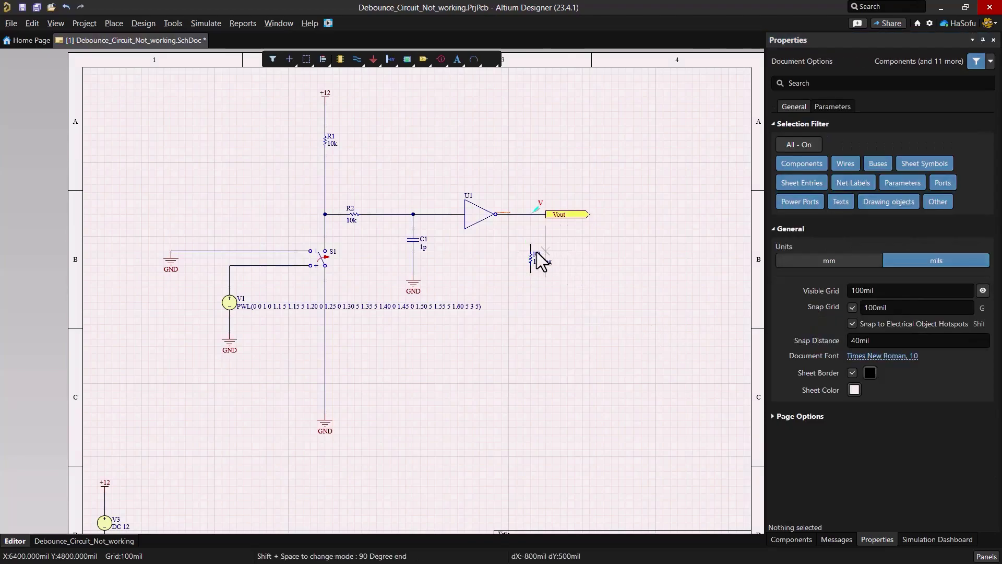
pyautogui.click(530, 244)
pyautogui.click(531, 215)
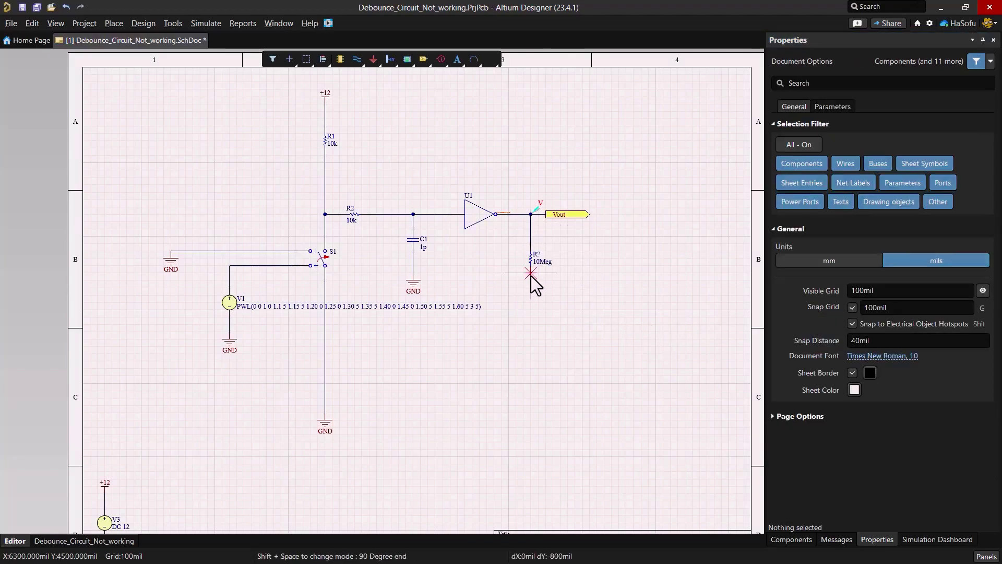
pyautogui.click(530, 295)
pyautogui.press('Escape')
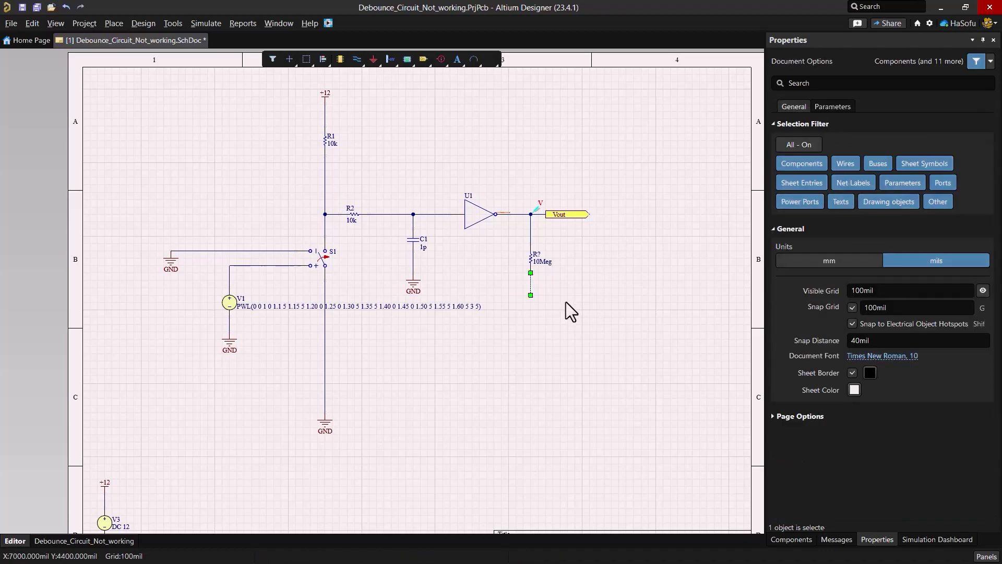
# Place a GND power port at the resistor's lower end
pyautogui.click(321, 422)
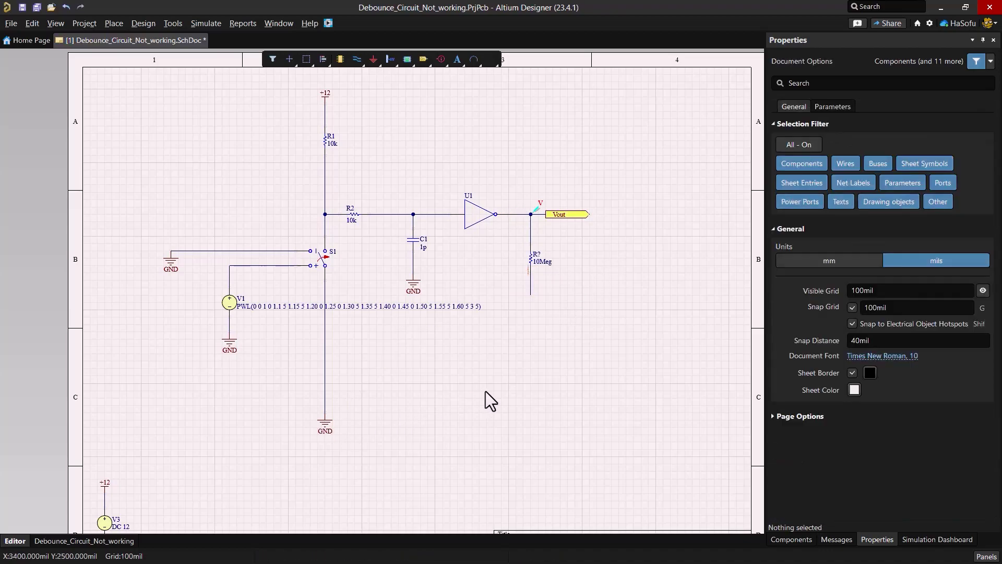
pyautogui.click(527, 316)
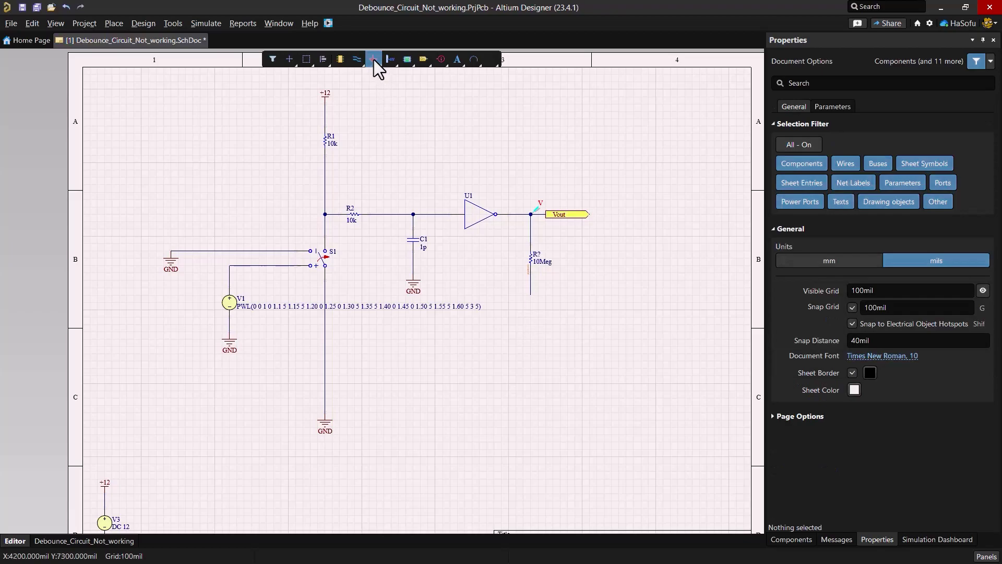
pyautogui.click(373, 59)
pyautogui.click(530, 300)
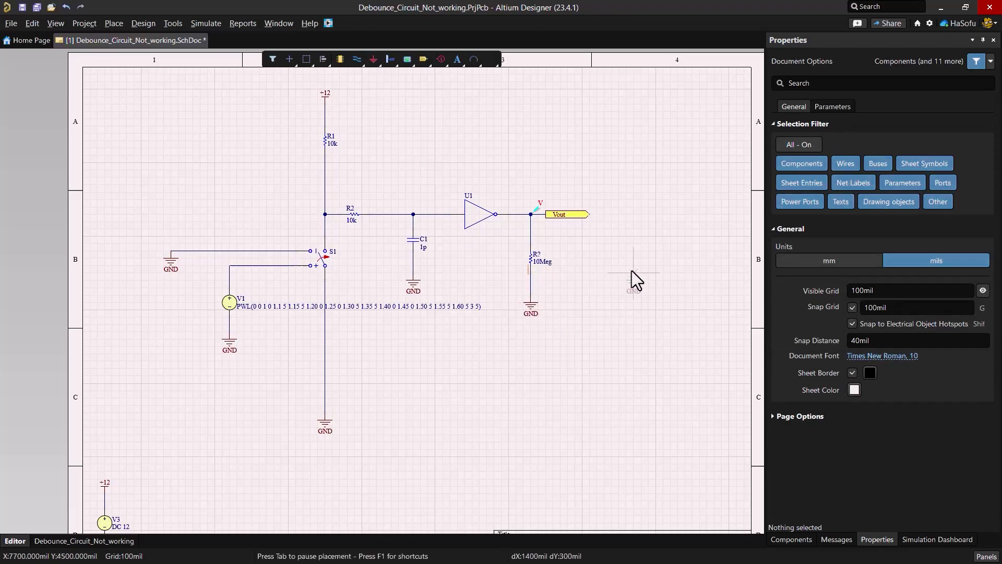
pyautogui.press('Escape')
pyautogui.click(656, 260)
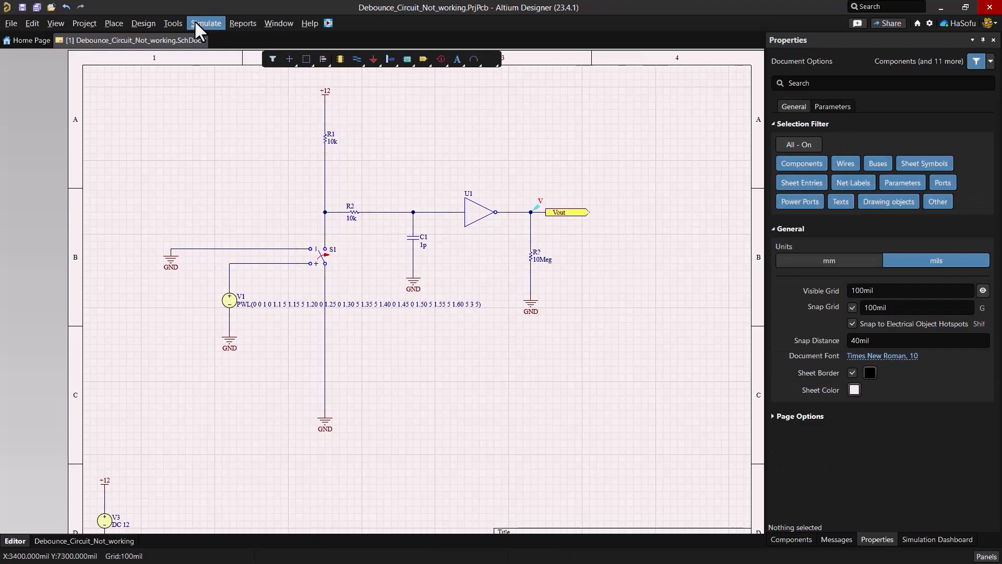
# Force Annotate All Schematics so the new resistor becomes R3
pyautogui.click(173, 23)
pyautogui.moveTo(238, 164)
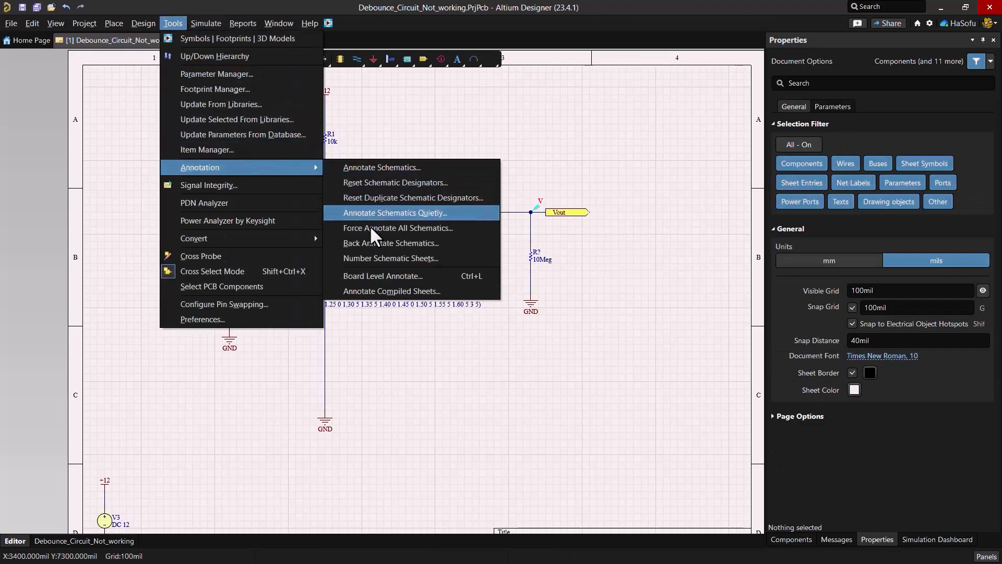
pyautogui.click(385, 230)
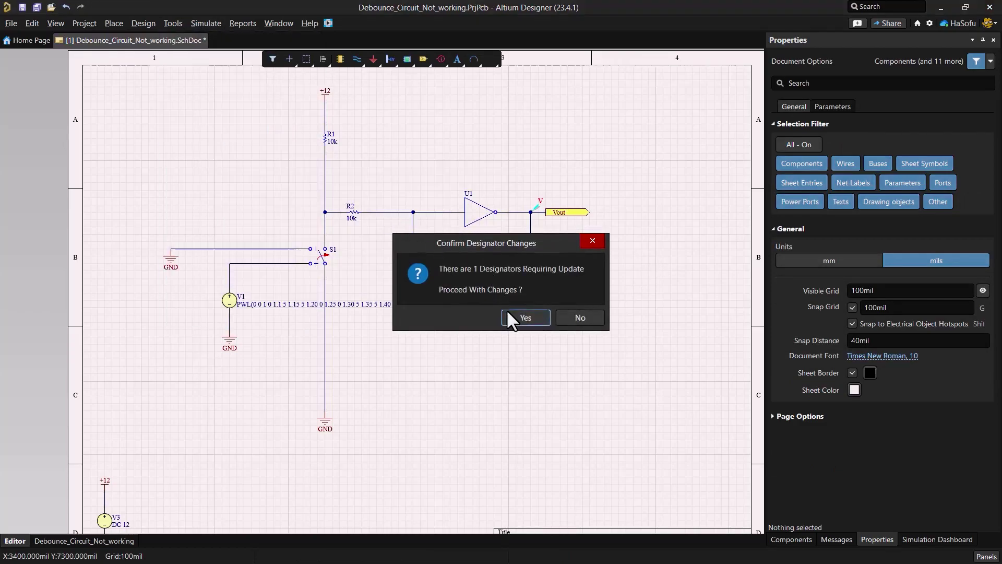
pyautogui.click(510, 318)
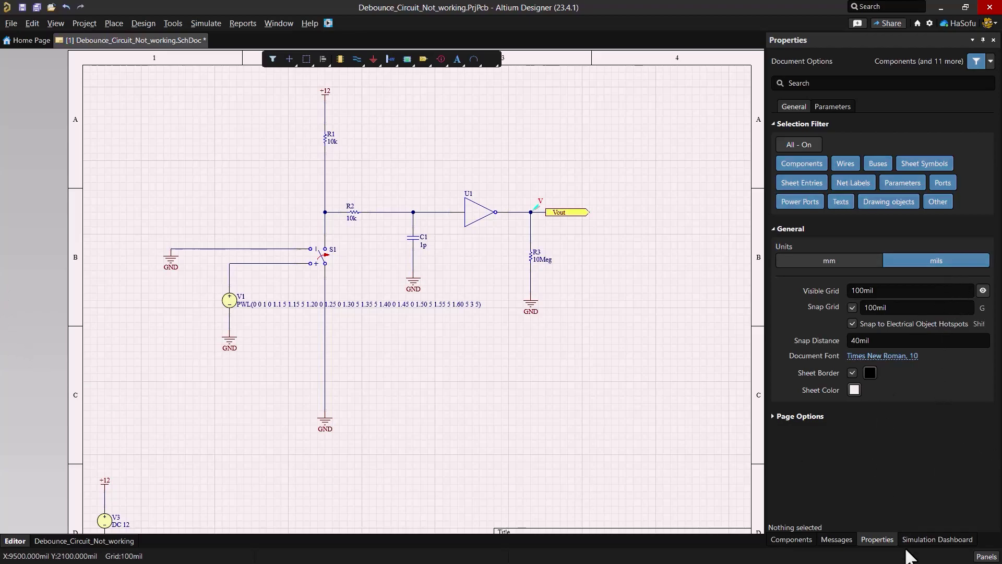
# Rerun the Transient analysis successfully, view the bouncing output, and return to the SchDoc
pyautogui.click(931, 539)
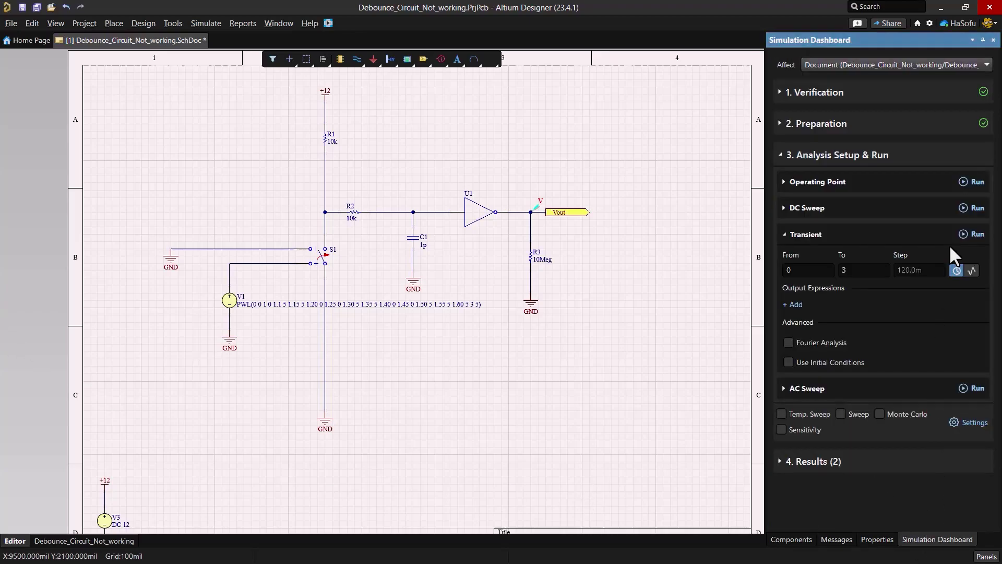
pyautogui.click(975, 236)
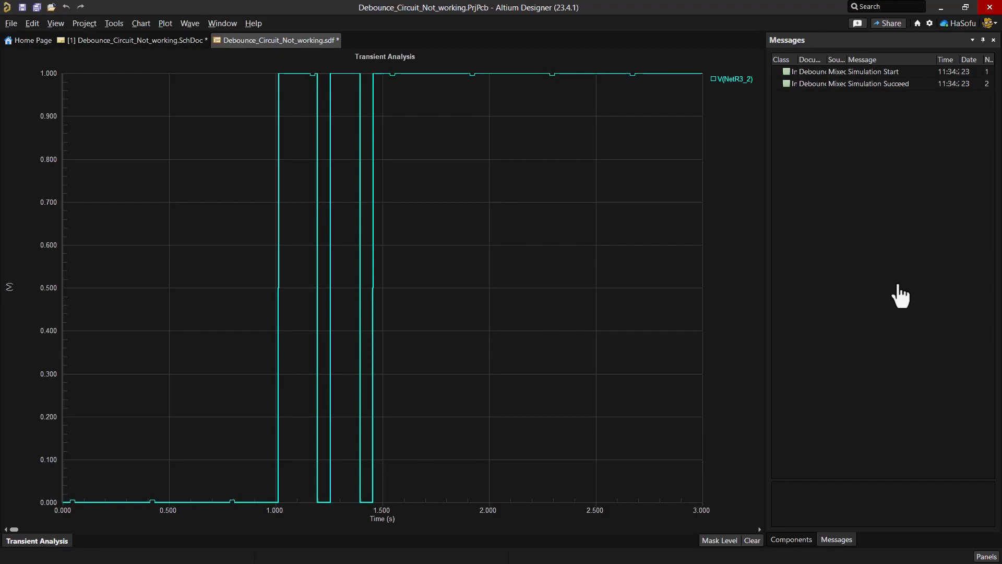
pyautogui.click(172, 40)
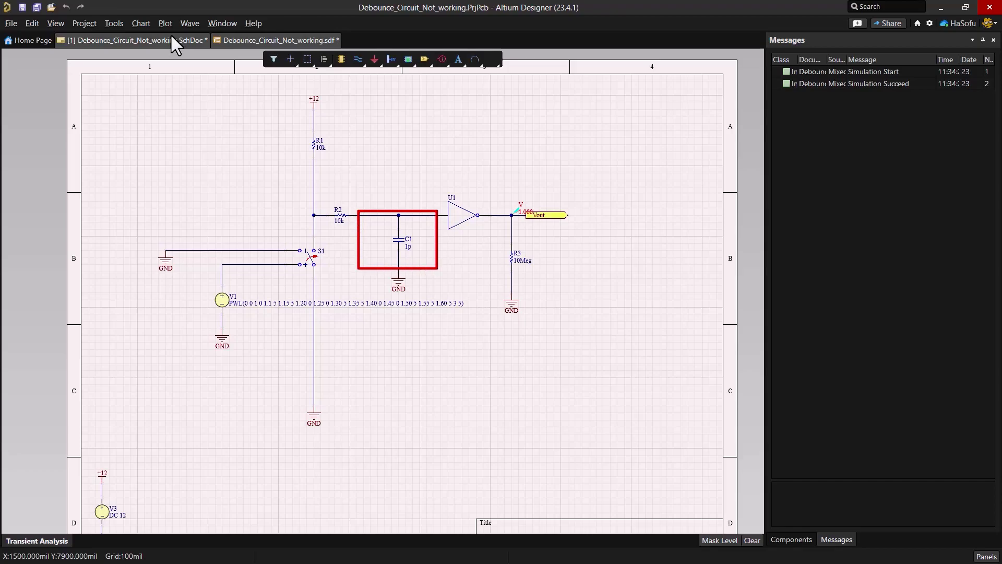
# Enable Sweep for the transient analysis in the Simulation Dashboard
pyautogui.click(172, 37)
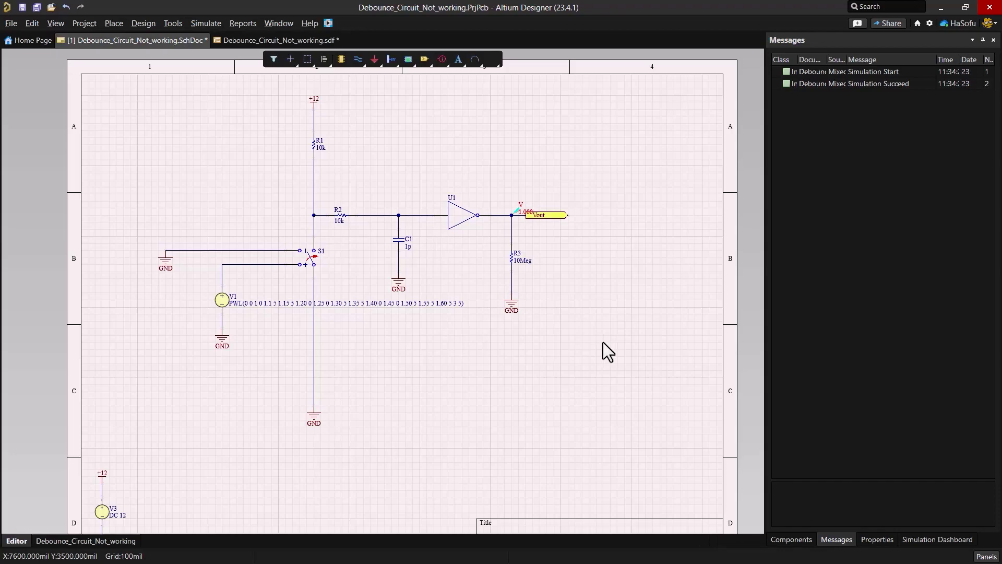
pyautogui.click(938, 539)
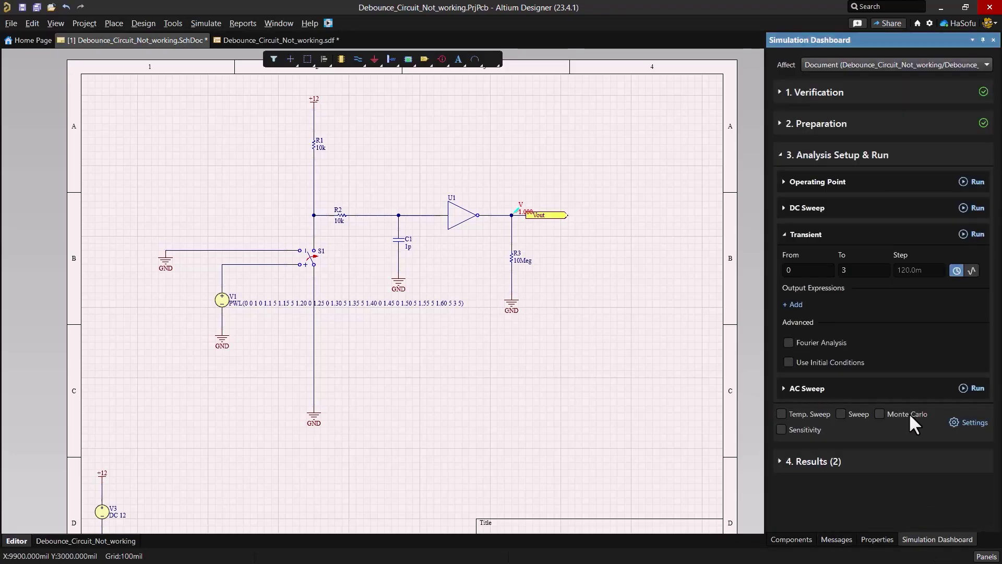
pyautogui.click(840, 414)
pyautogui.click(970, 422)
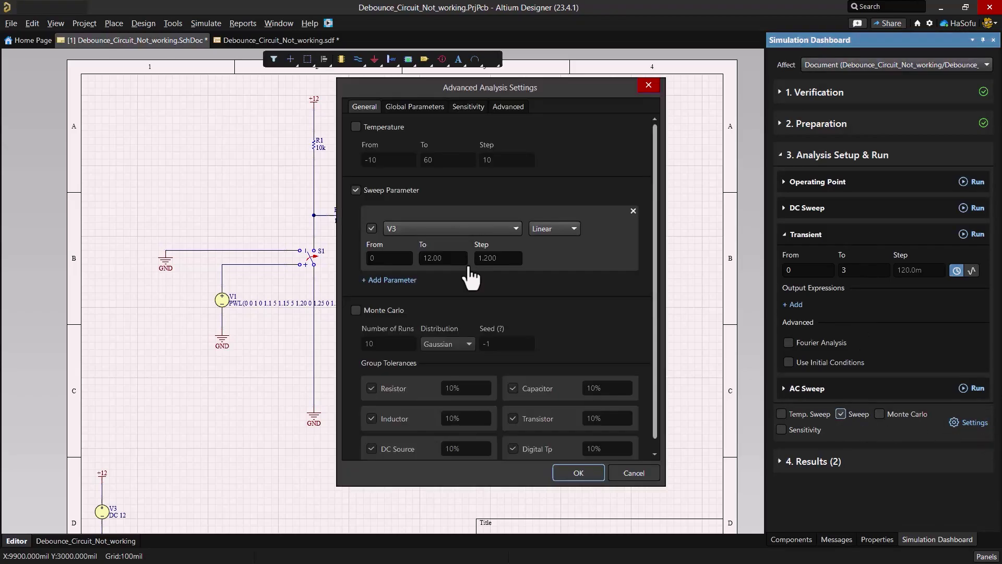
# Sweep parameter C1 from 10p to 22u in 1u steps
pyautogui.moveTo(433, 90); pyautogui.dragTo(632, 92)
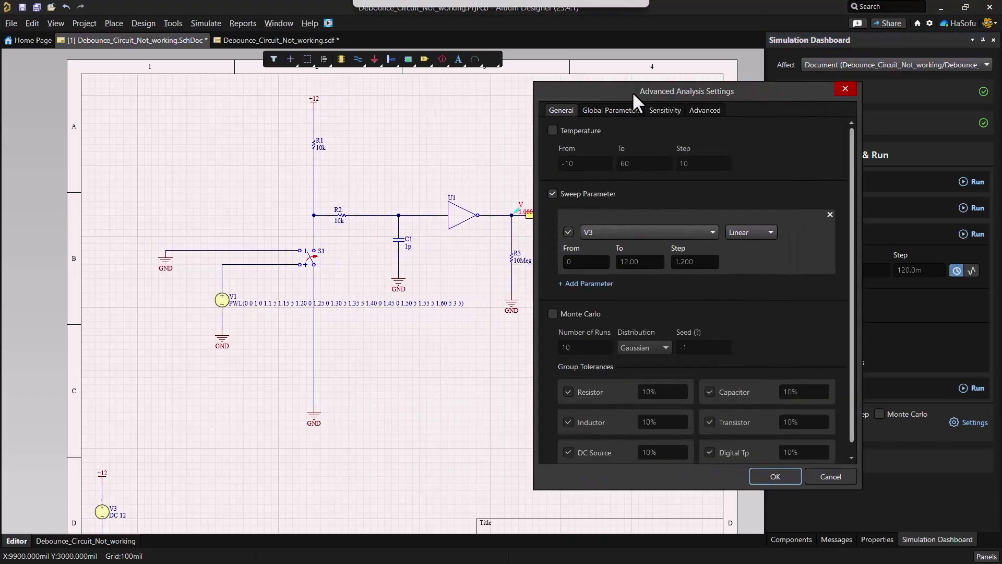
pyautogui.click(662, 234)
pyautogui.click(642, 271)
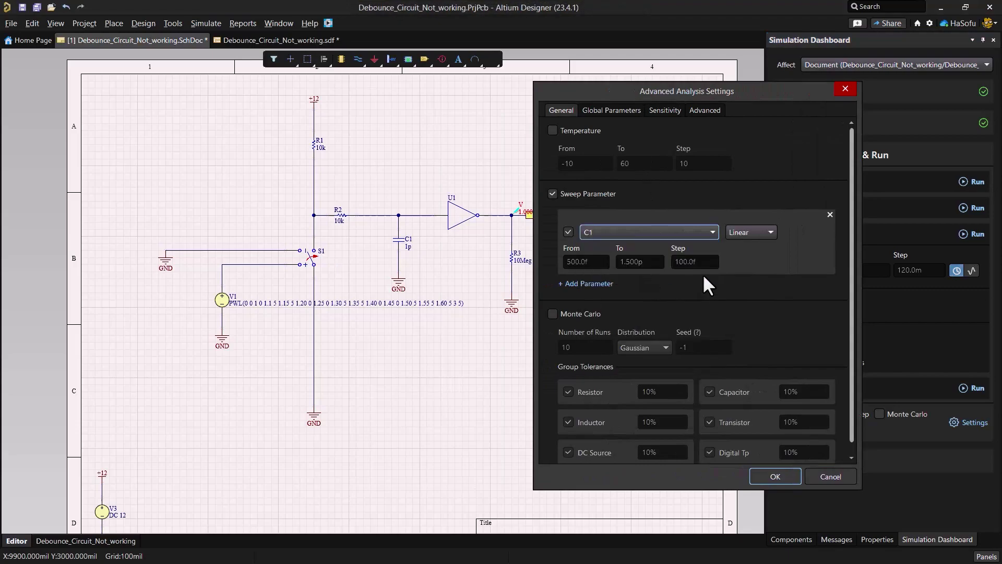
pyautogui.click(600, 260)
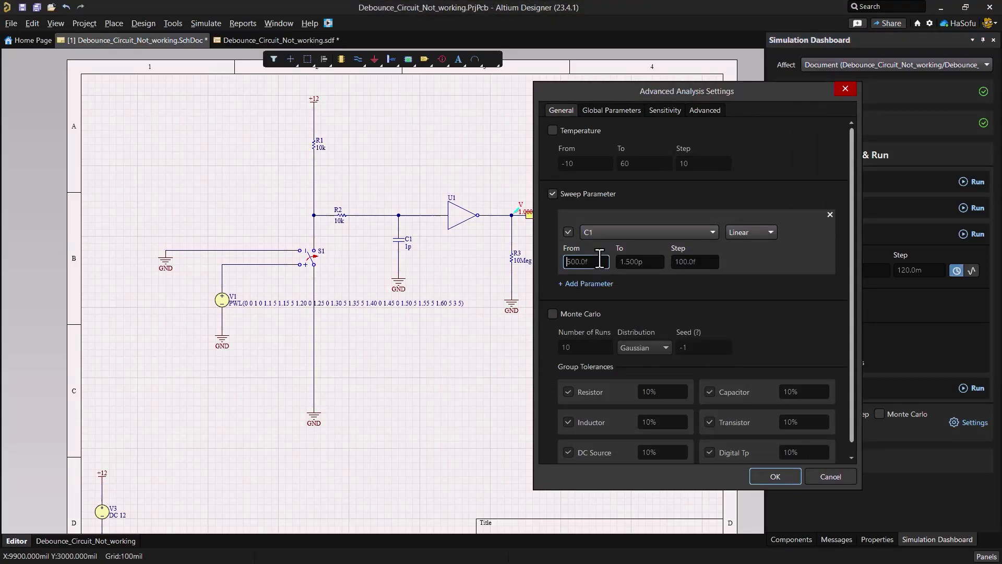
pyautogui.write('10p')
pyautogui.press('Tab')
pyautogui.write('22u')
pyautogui.press('Tab')
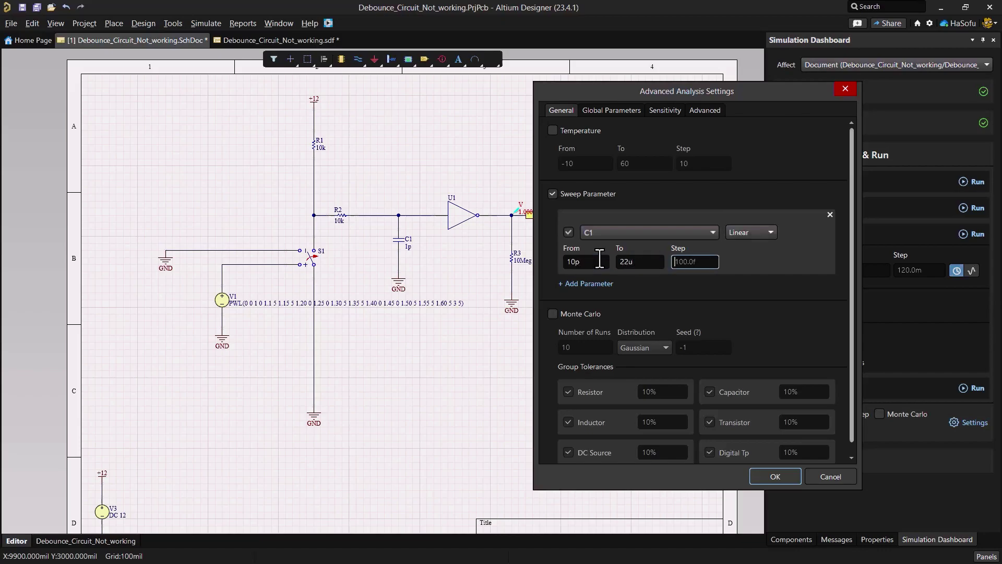
pyautogui.write('1u')
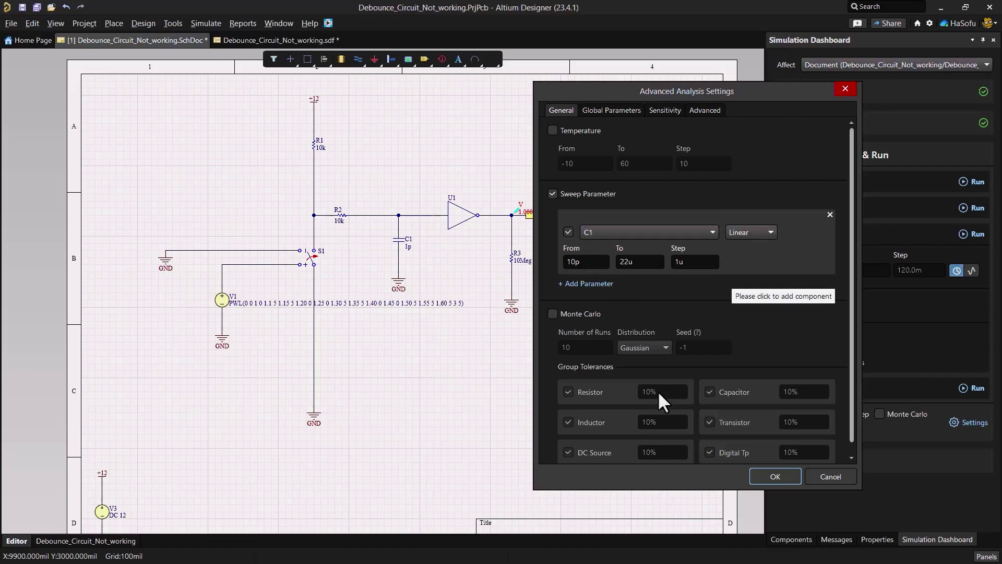
pyautogui.click(775, 476)
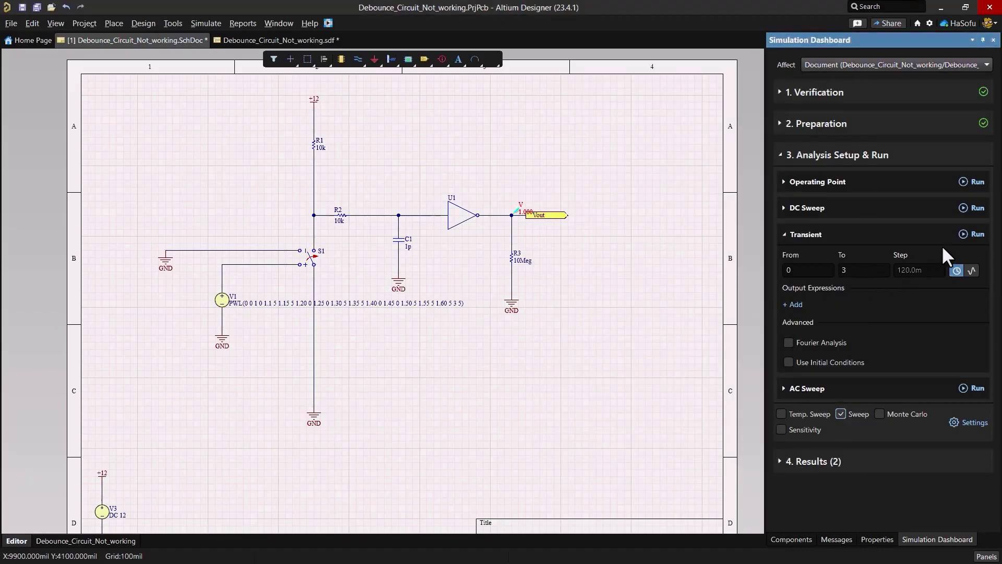
# Run the C1 sweep and step through the 23 traces, settling on p9 at C1 = 9e-06
pyautogui.click(972, 234)
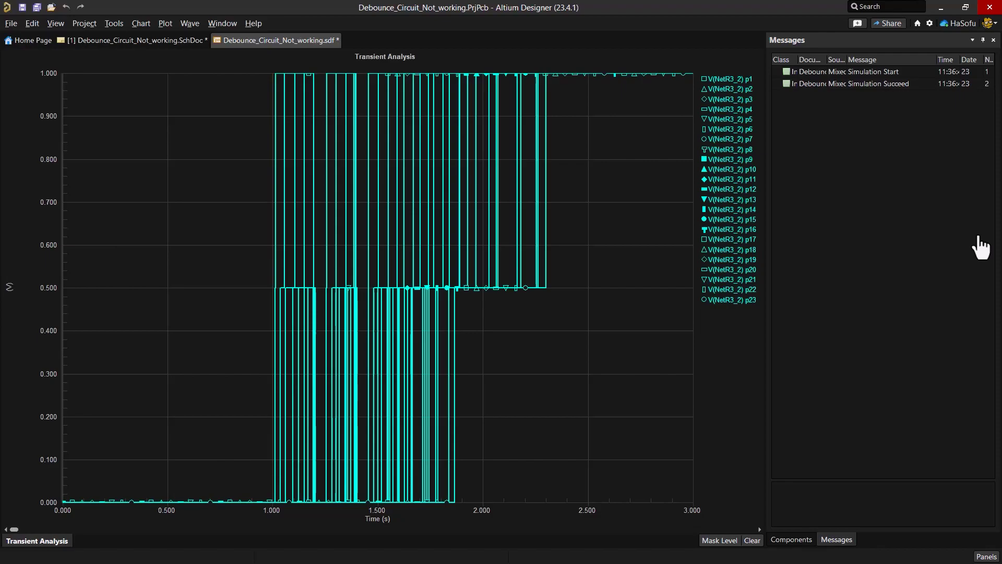
pyautogui.click(736, 300)
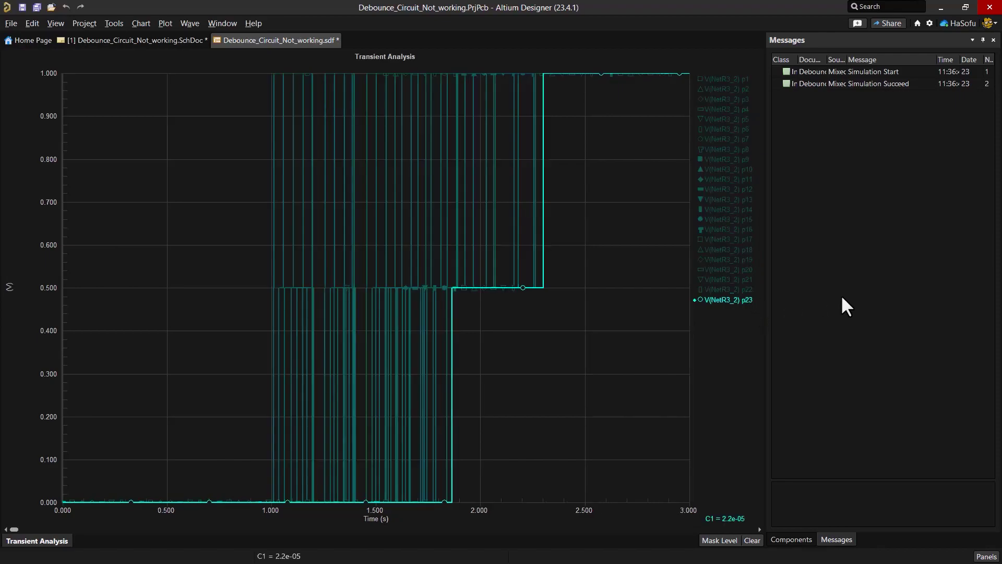
pyautogui.press('Up')
pyautogui.press('Up')
pyautogui.press('Up')
pyautogui.press('Up')
pyautogui.press('Up')
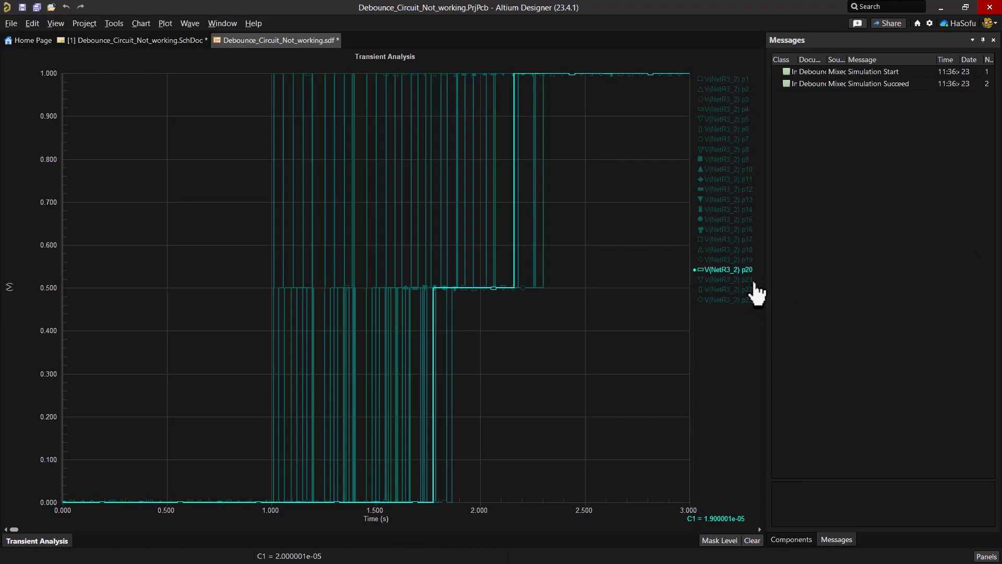
pyautogui.press('Up')
pyautogui.press('Up')
pyautogui.press('Up')
pyautogui.press('Up')
pyautogui.press('Up')
pyautogui.press('Up')
pyautogui.press('Up')
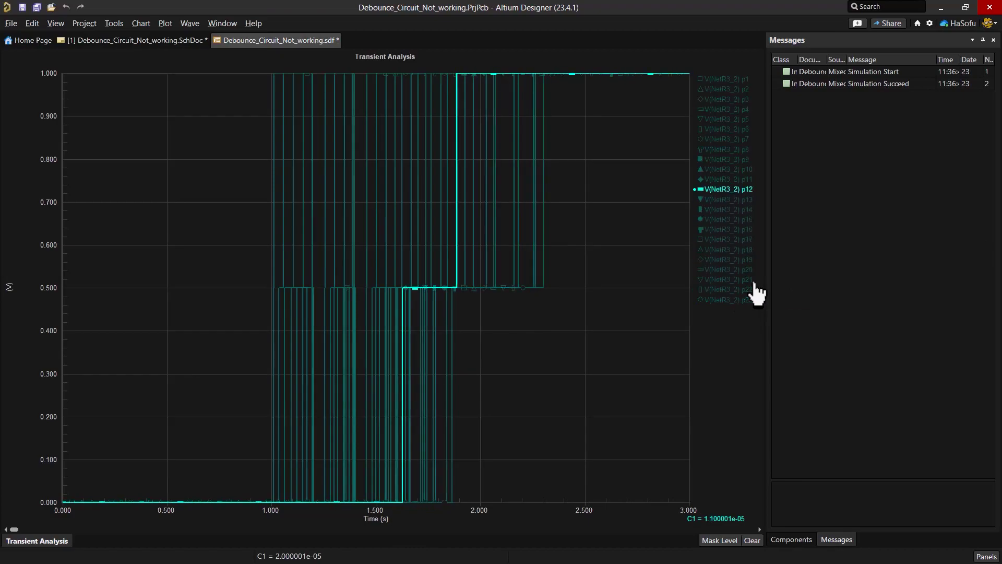
pyautogui.press('Up')
pyautogui.press('Up')
pyautogui.press('Up')
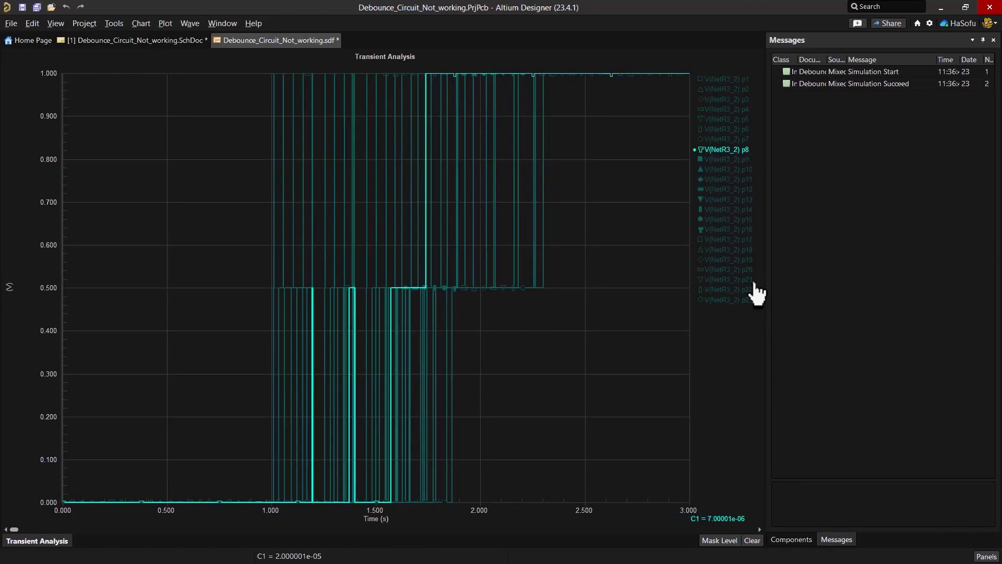
pyautogui.press('Down')
pyautogui.press('Down')
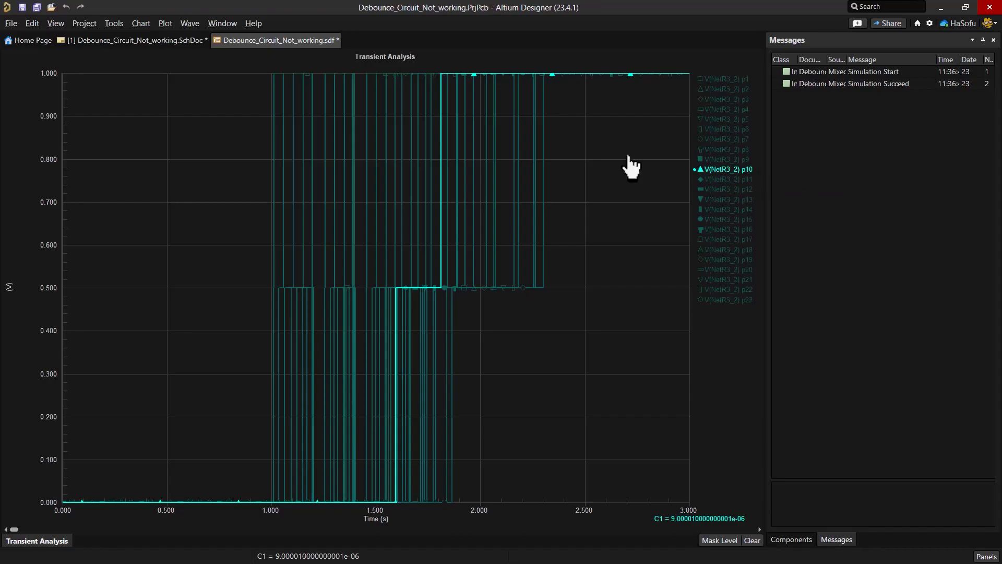
# Set capacitor C1's Value to 9uF in its Properties
pyautogui.click(173, 39)
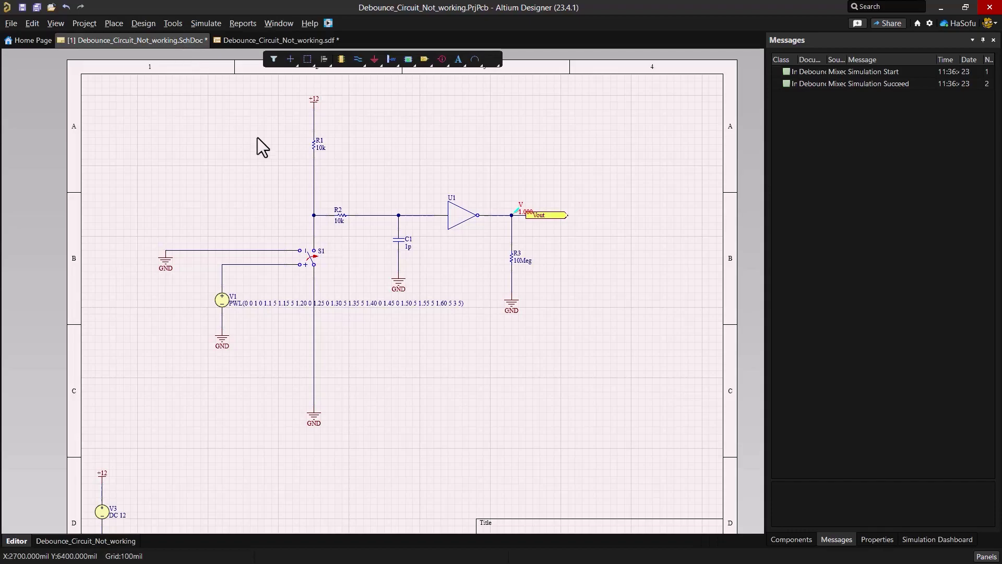
pyautogui.doubleClick(398, 241)
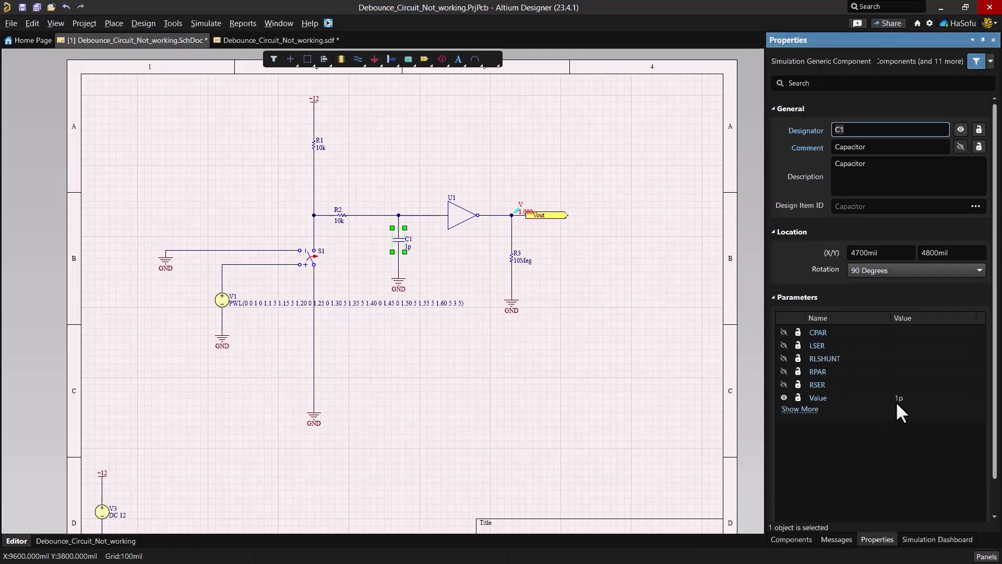
pyautogui.doubleClick(896, 399)
pyautogui.write('9')
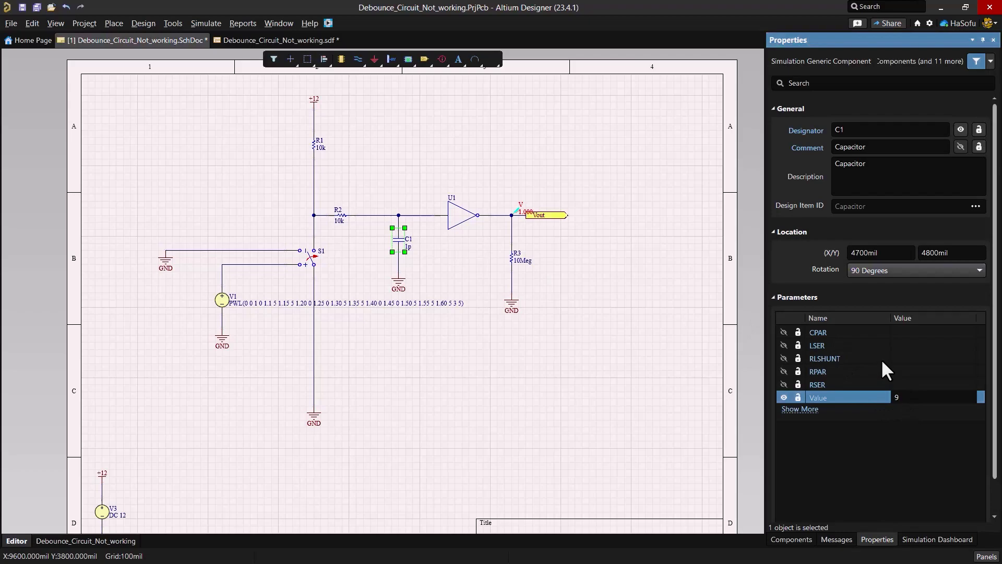
pyautogui.write('uF')
pyautogui.press('Return')
pyautogui.click(610, 365)
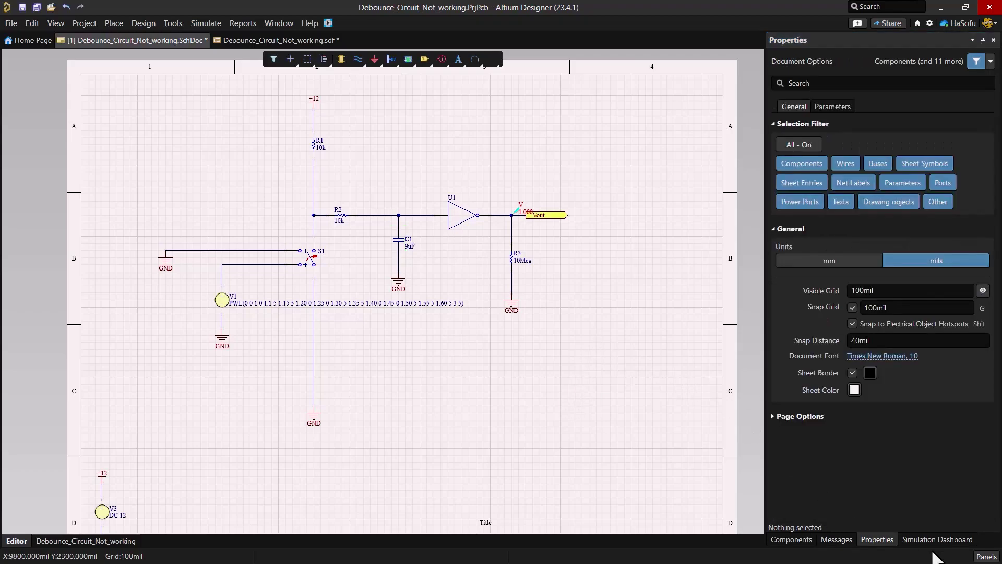
pyautogui.click(954, 543)
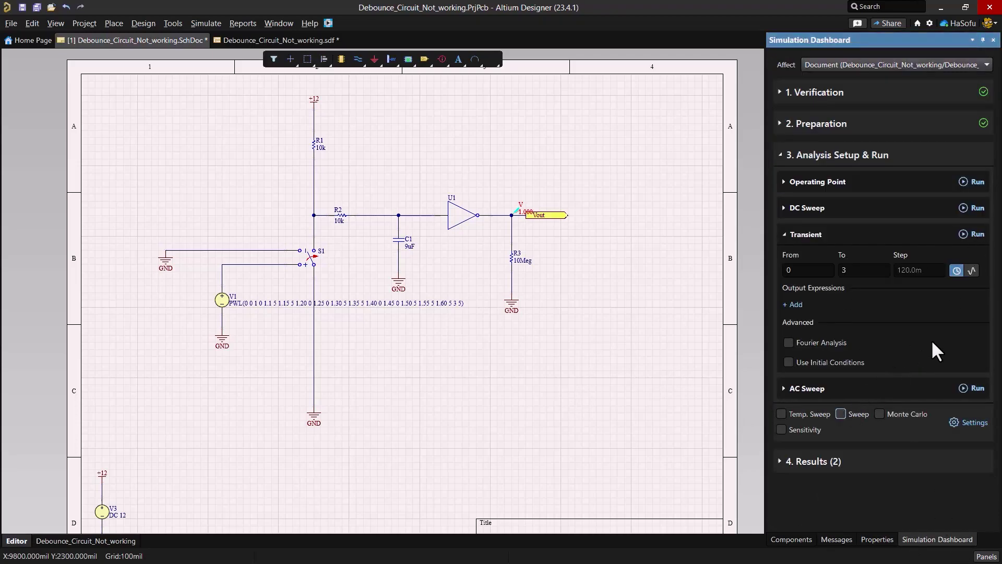
# Rerun the Transient analysis, plotting one V(NetR3_2) trace rising to 1.000 V near 1.8 s
pyautogui.click(979, 234)
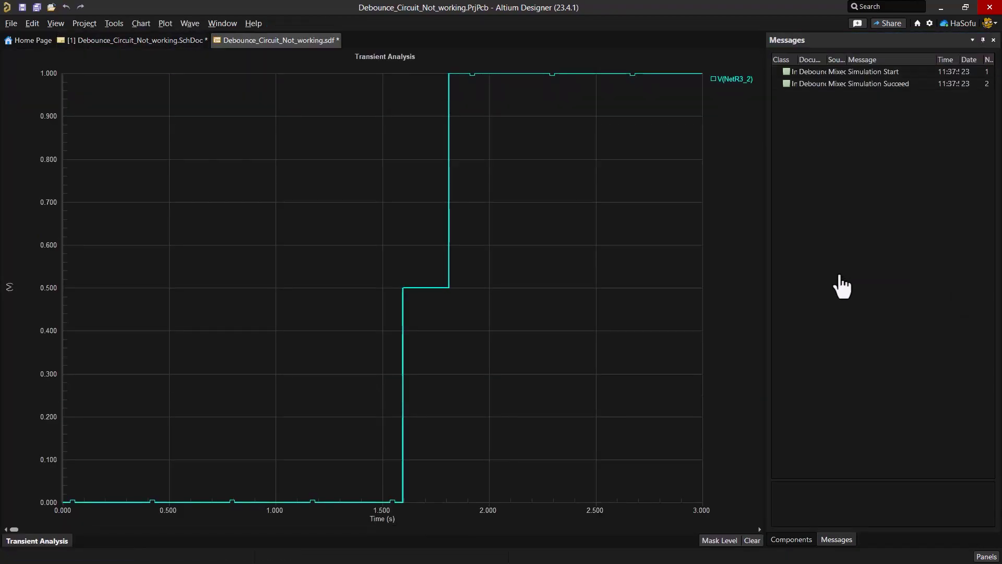